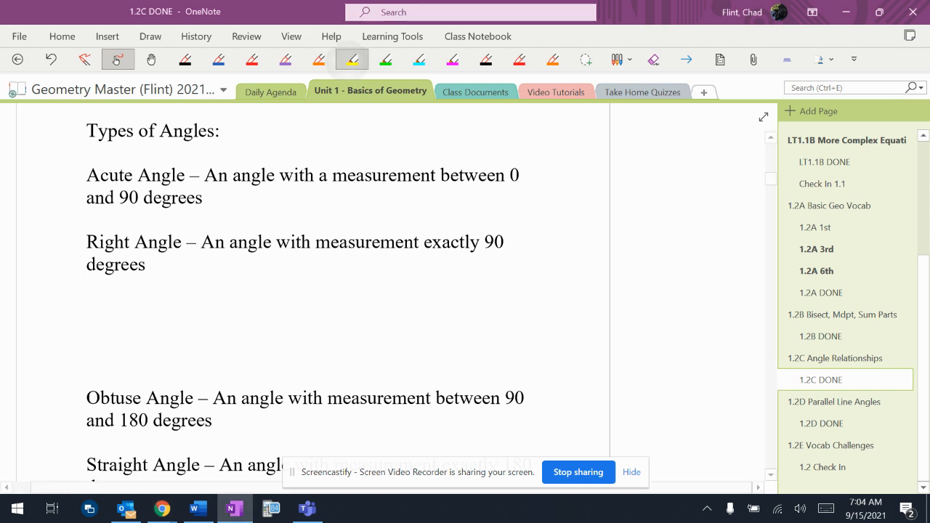
Step: Highlight the Right Angle definition in yellow
click(353, 59)
drag(86, 242, 504, 242)
drag(86, 265, 149, 265)
Step: Draw a red star beside the Right Angle entry
click(252, 59)
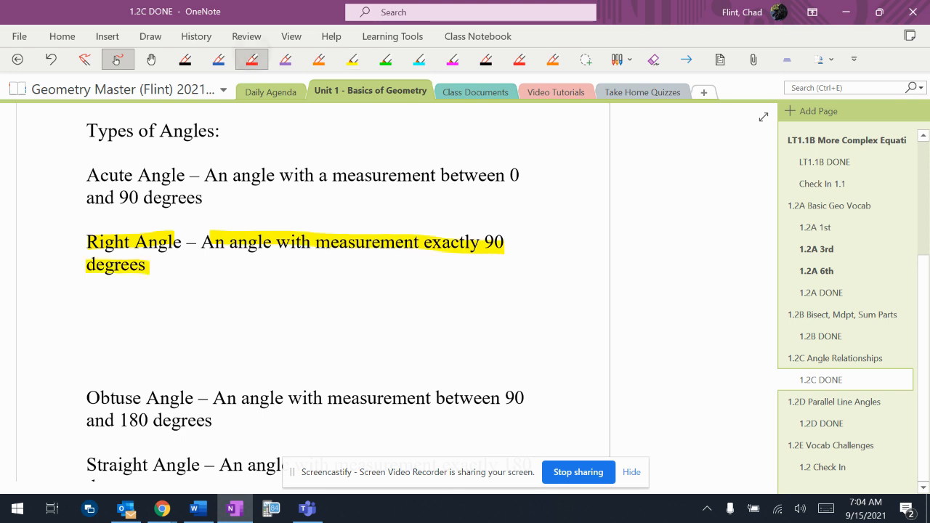
mouse_move(58, 235)
mouse_down()
mouse_move(61, 256)
mouse_move(70, 247)
mouse_move(65, 259)
mouse_up()
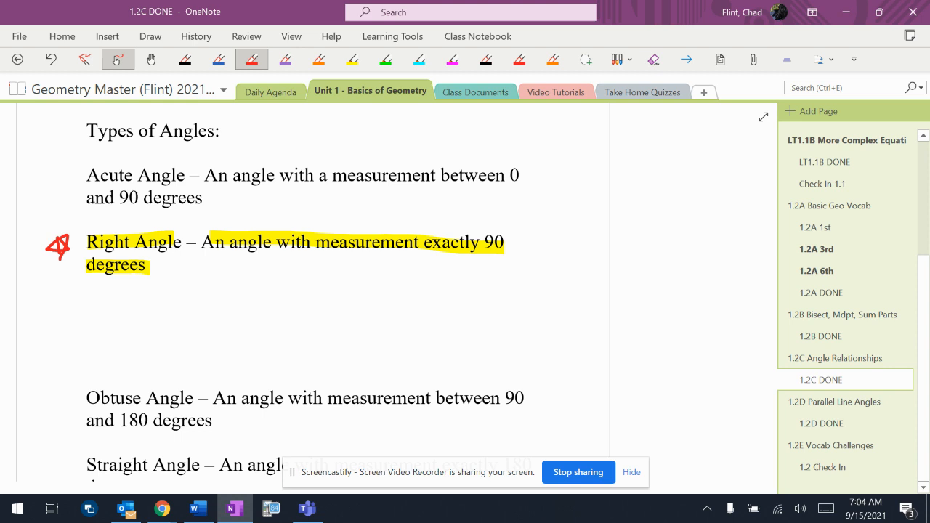
Step: Sketch a black right angle with a small square marking its corner
click(185, 59)
mouse_move(182, 264)
mouse_down()
mouse_move(207, 357)
mouse_move(332, 352)
mouse_up()
mouse_move(183, 335)
mouse_down()
mouse_move(218, 331)
mouse_move(221, 366)
mouse_up()
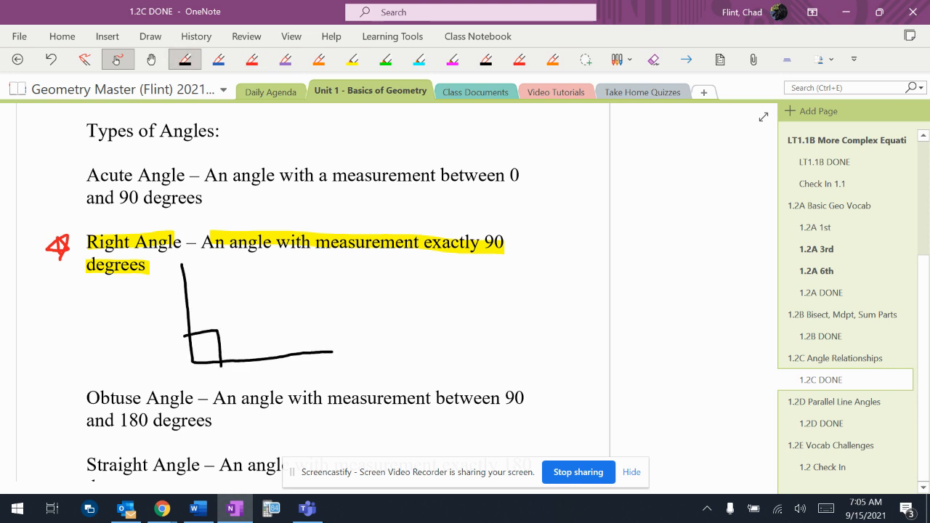
Step: Add an arrow pointing at the corner square and write 'symbol' beside it
drag(272, 307, 231, 342)
drag(240, 313, 245, 341)
mouse_move(270, 304)
mouse_down()
mouse_move(295, 318)
mouse_move(285, 331)
mouse_move(305, 336)
mouse_move(341, 311)
mouse_up()
mouse_move(345, 272)
mouse_down()
mouse_move(351, 308)
mouse_move(366, 290)
mouse_up()
drag(363, 288, 377, 308)
drag(377, 259, 385, 307)
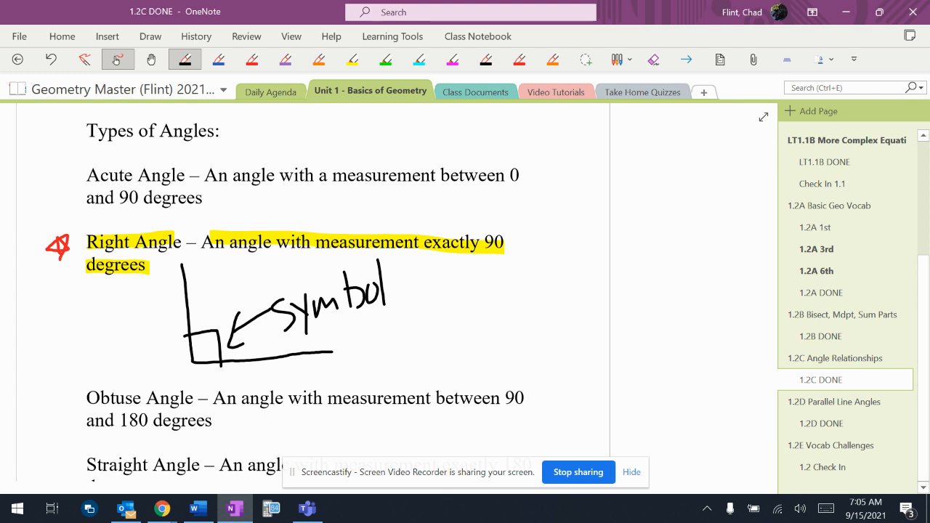
key(Escape)
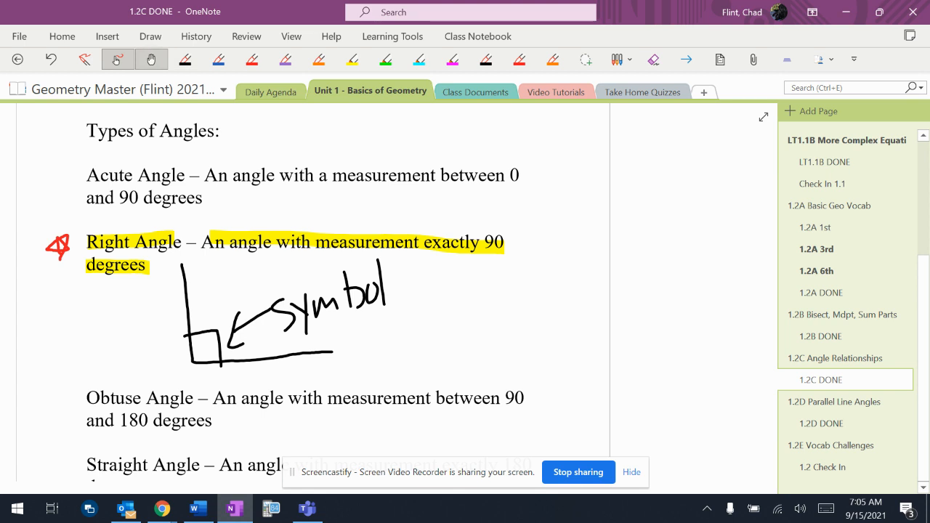
scroll(313, 290, down, 5)
scroll(312, 291, up, 2)
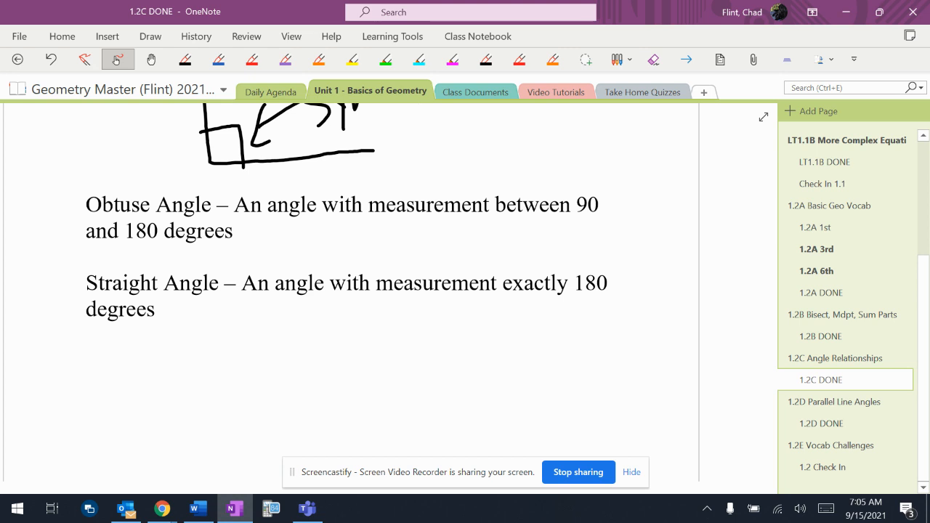
Step: Highlight 'Straight Angle', 'exactly 180' and 'degrees' in yellow
click(353, 59)
drag(89, 285, 217, 285)
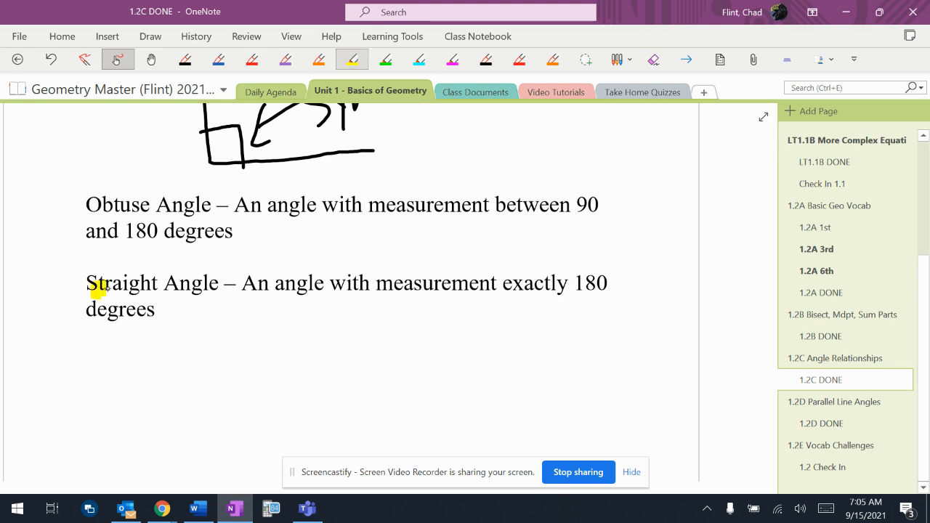
drag(512, 283, 614, 282)
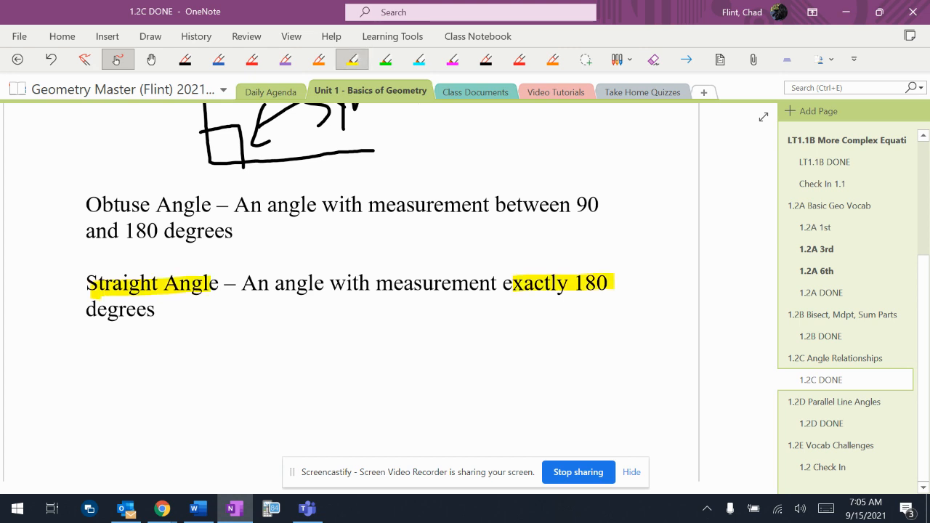
drag(81, 308, 175, 308)
Step: Draw a red star beside the Straight Angle entry
click(253, 59)
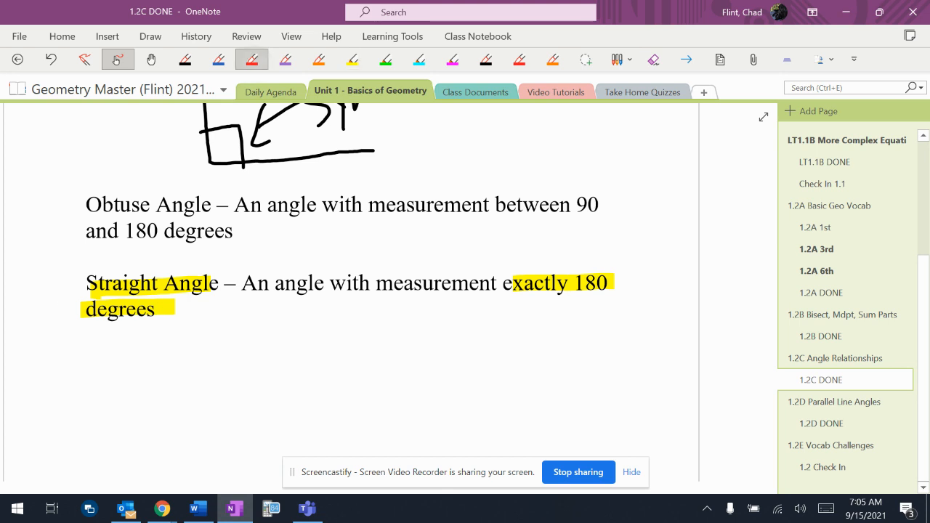
mouse_move(58, 299)
mouse_down()
mouse_move(51, 289)
mouse_move(72, 295)
mouse_up()
Step: Draw a red double-headed straight line with a vertex dot and two rays rising from it
mouse_move(238, 372)
mouse_down()
mouse_move(457, 386)
mouse_move(450, 401)
mouse_up()
drag(260, 355, 251, 387)
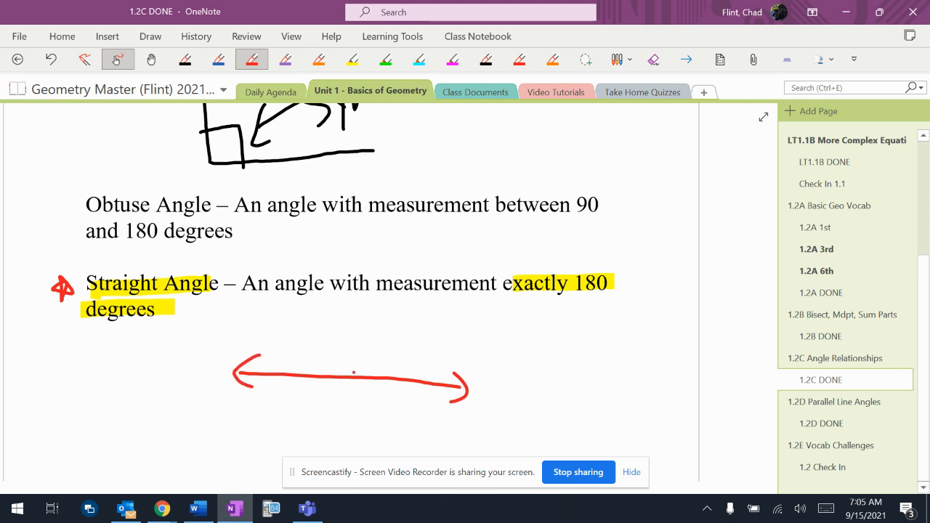
mouse_move(353, 372)
mouse_down()
mouse_move(350, 380)
mouse_move(421, 319)
mouse_move(430, 326)
mouse_move(346, 375)
mouse_move(325, 314)
mouse_move(338, 336)
mouse_up()
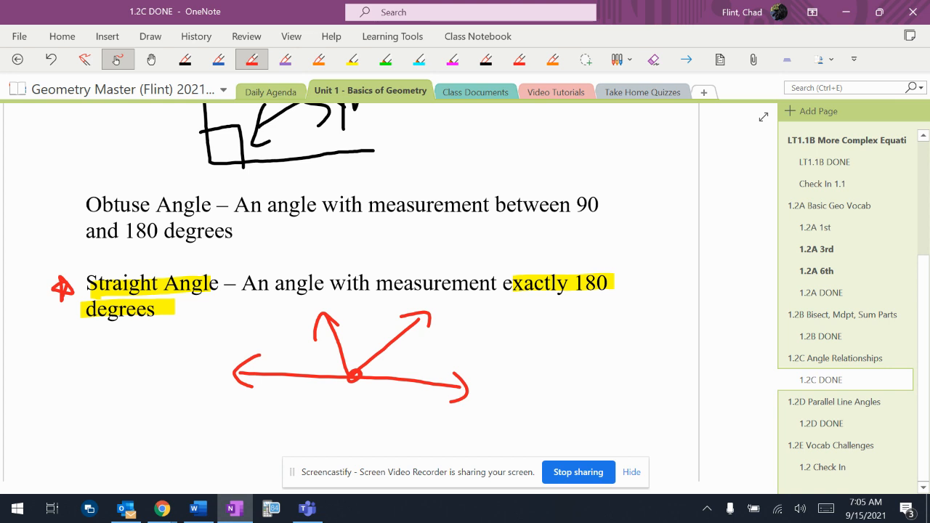
Step: Trace the diagram's straight line in yellow highlighter
click(352, 59)
drag(232, 372, 466, 377)
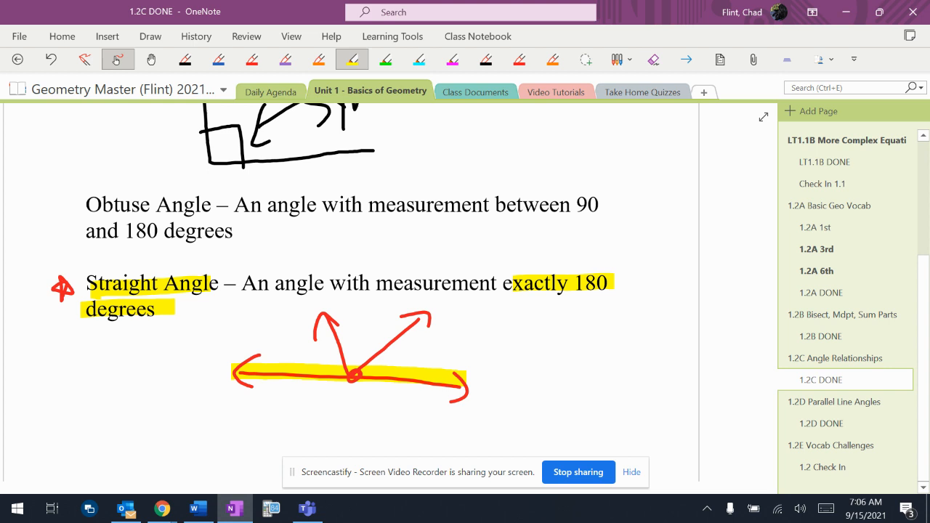
Step: Label the three angles at the vertex 1, 2, 3 in blue
click(218, 59)
mouse_move(324, 367)
mouse_down()
mouse_move(331, 353)
mouse_move(391, 355)
mouse_move(392, 374)
mouse_up()
mouse_move(496, 324)
mouse_down()
mouse_move(497, 356)
mouse_move(519, 338)
mouse_up()
Step: Write the equation 1+2+3 = 180 beside the diagram and circle it
mouse_move(533, 324)
mouse_down()
mouse_move(548, 350)
mouse_move(559, 343)
mouse_up()
mouse_move(556, 335)
mouse_down()
mouse_move(572, 330)
mouse_move(579, 352)
mouse_move(624, 325)
mouse_up()
drag(618, 338, 629, 336)
mouse_move(648, 311)
mouse_down()
mouse_move(647, 343)
mouse_move(662, 312)
mouse_move(678, 308)
mouse_up()
drag(499, 321, 732, 342)
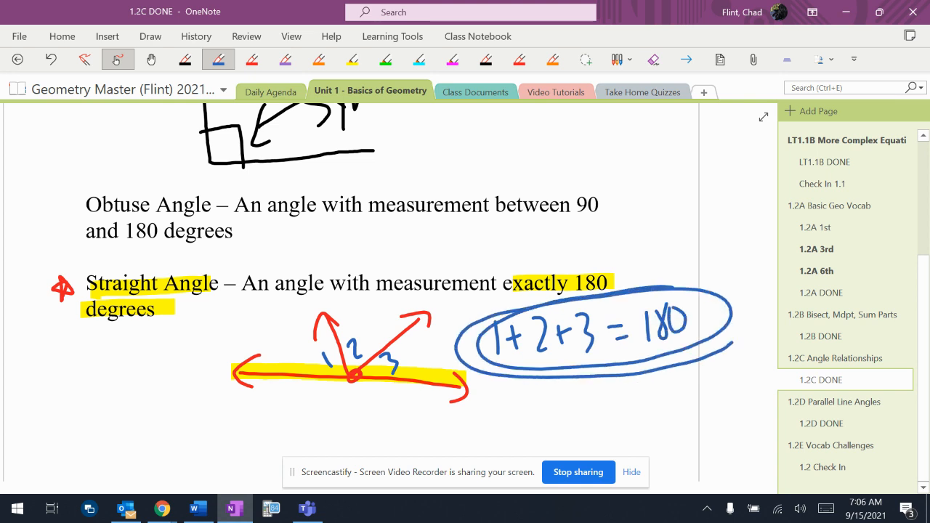